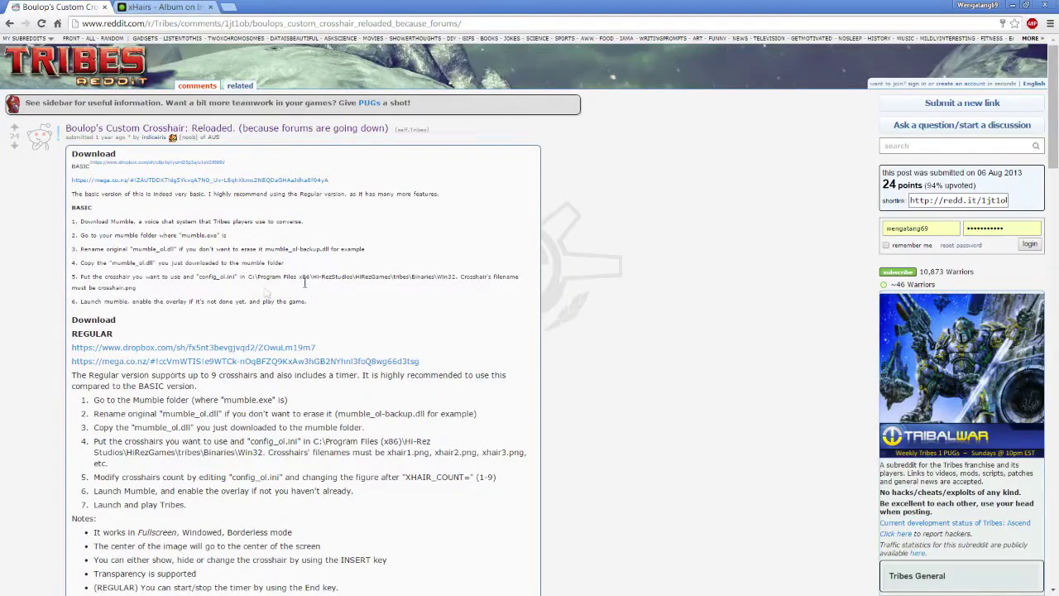
# Scroll to the Download section and highlight the note recommending the REGULAR version.
pyautogui.scroll(-1, 195, 316)
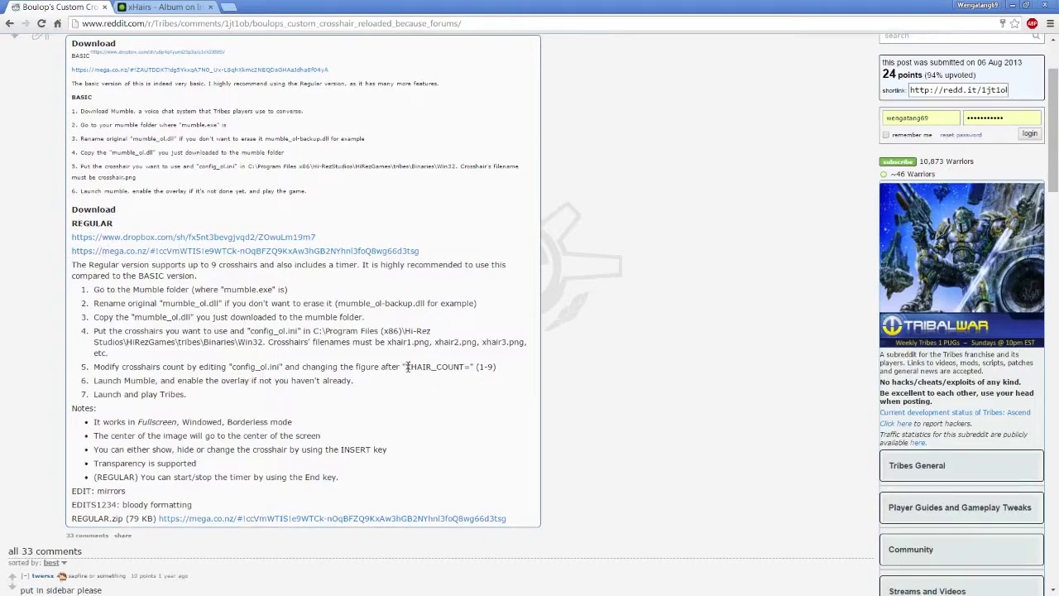
pyautogui.moveTo(295, 266); pyautogui.dragTo(348, 281)
pyautogui.click(347, 281)
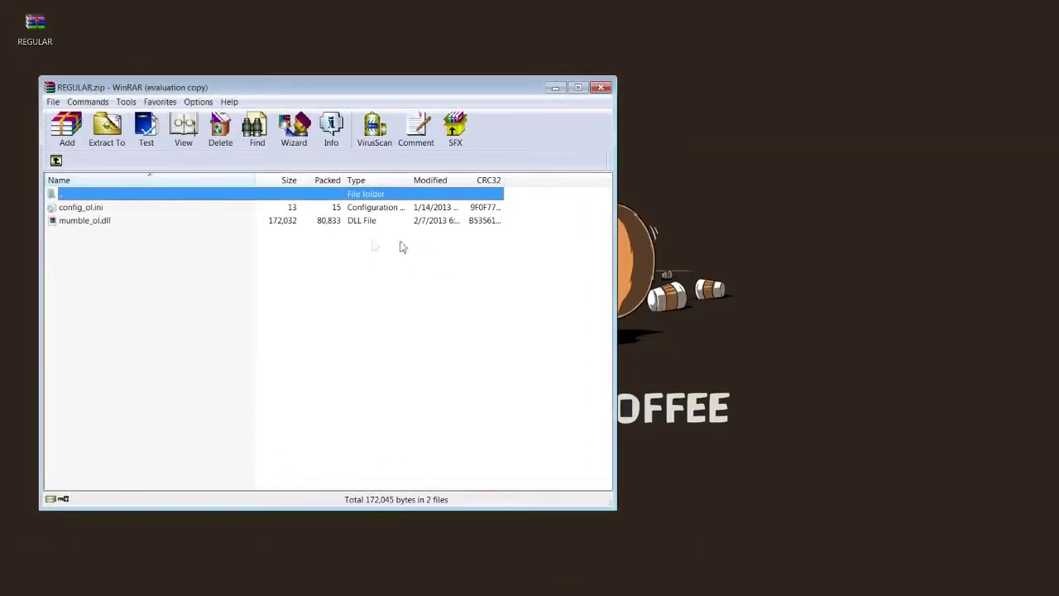
# Compare config_ol.ini and mumble_ol.dll in REGULAR.zip, then snap a new Computer window to the right.
pyautogui.click(126, 220)
pyautogui.click(118, 209)
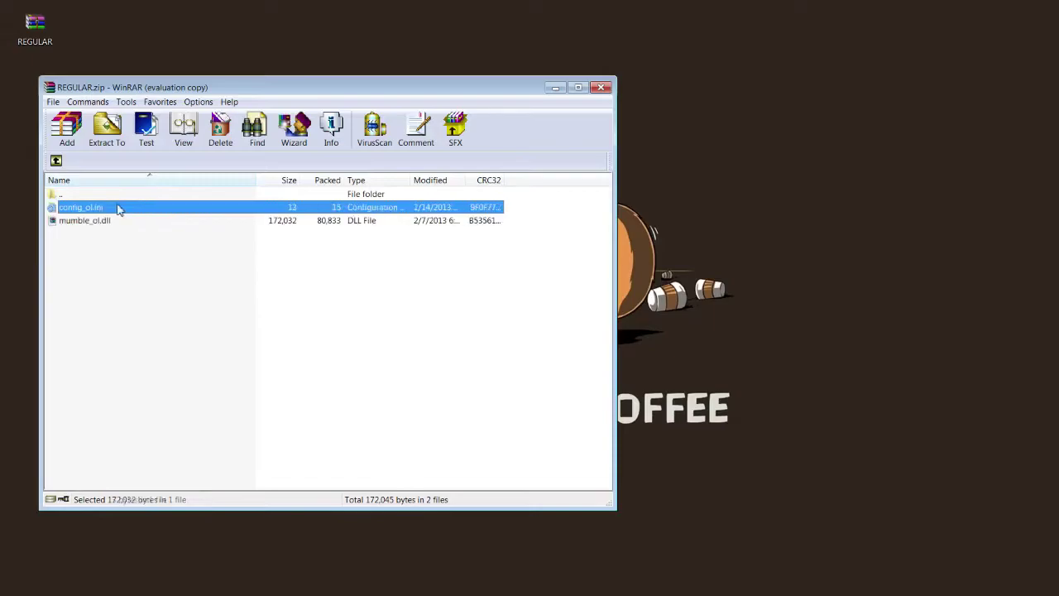
pyautogui.click(114, 220)
pyautogui.click(108, 208)
pyautogui.click(106, 220)
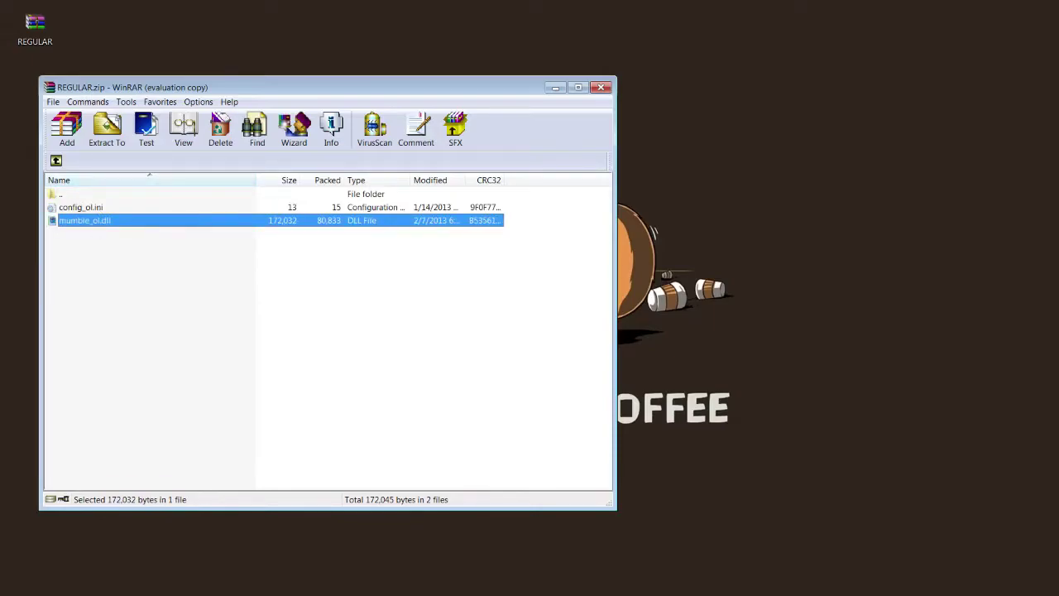
pyautogui.press('super+e')
pyautogui.press('super+Right')
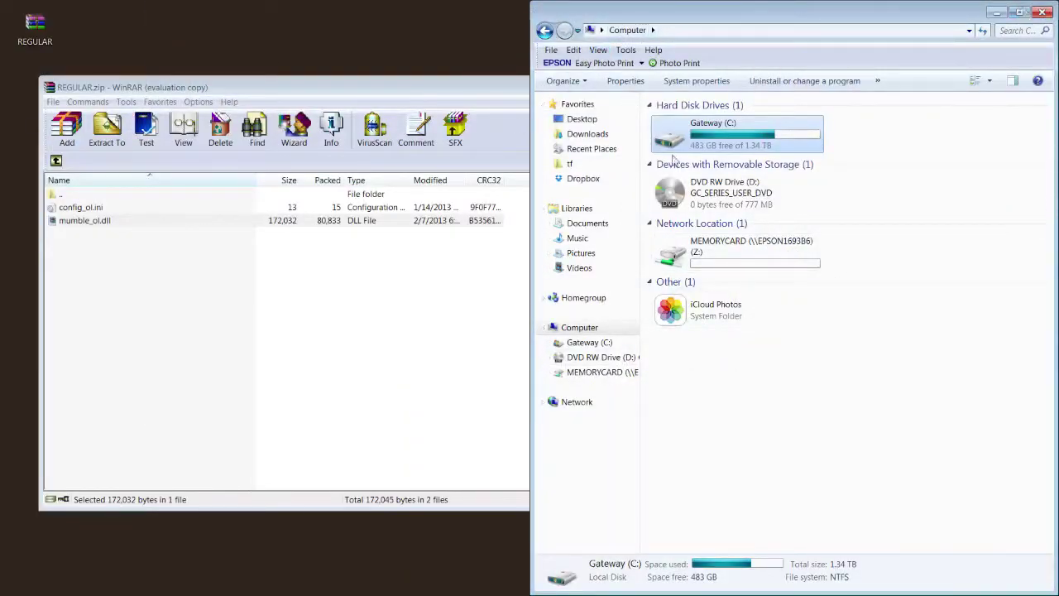
# Maximize Explorer and open Gateway (C:) > Program Files (x86), checking the path in the Reddit post.
pyautogui.press('super+Up')
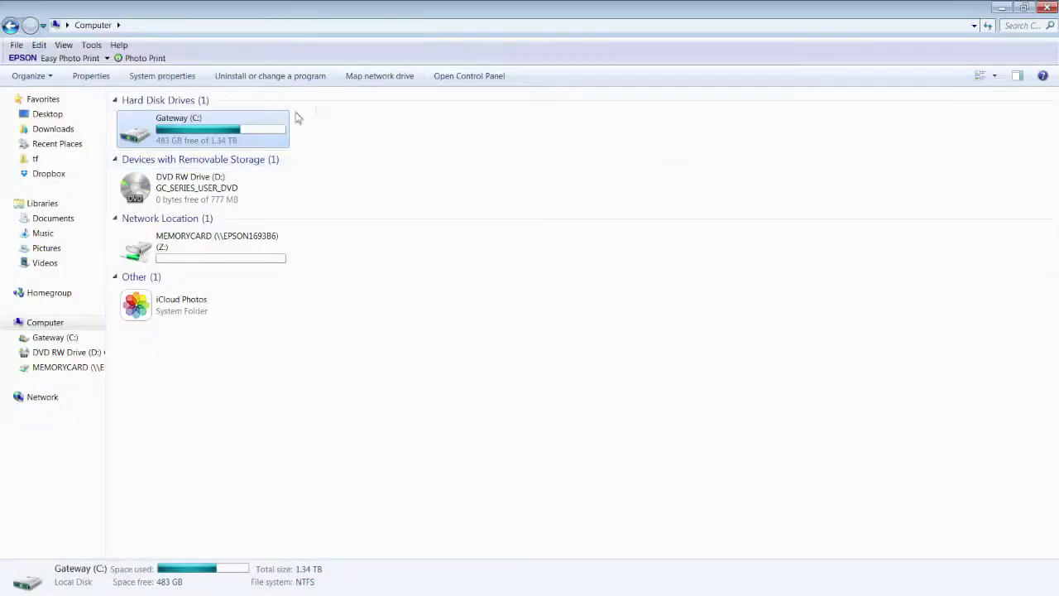
pyautogui.doubleClick(196, 132)
pyautogui.doubleClick(245, 237)
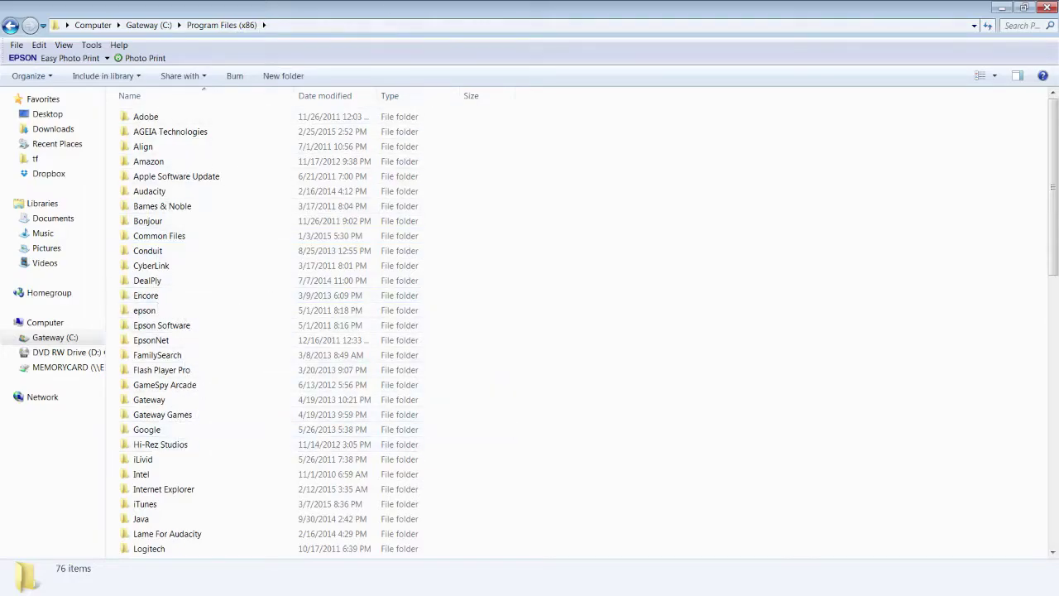
pyautogui.hotkey('alt', 'Tab')
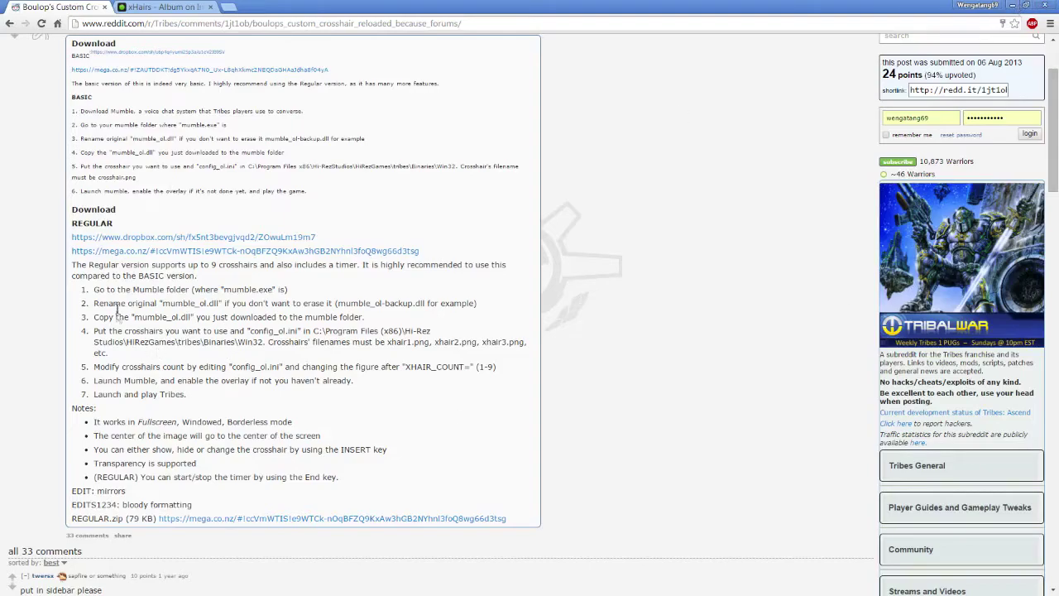
pyautogui.click(1014, 6)
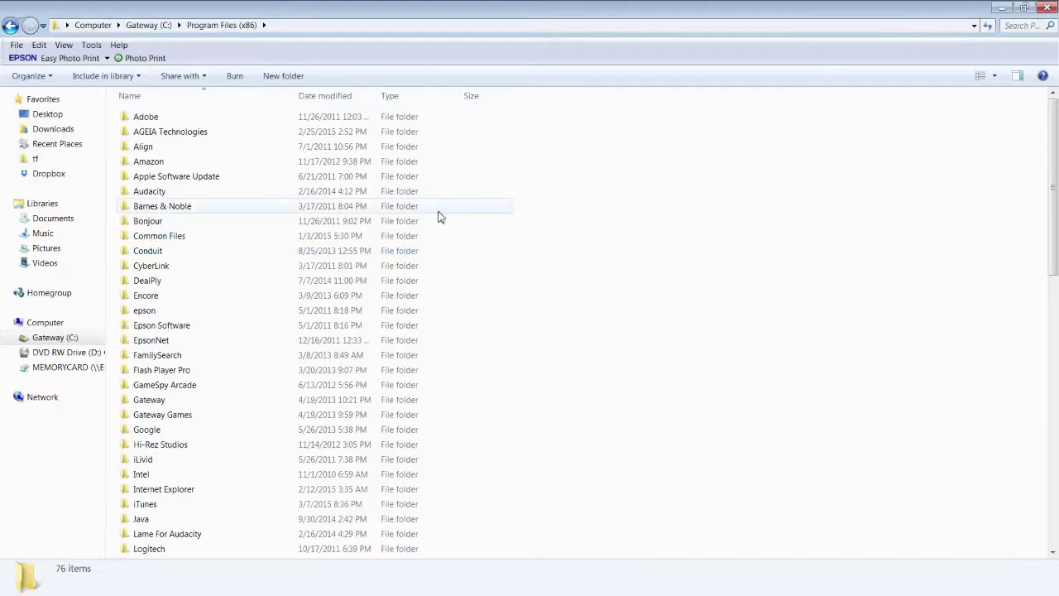
# Drill down through Hi-Rez Studios, HiRezGames, tribes and Binaries into Win32.
pyautogui.doubleClick(254, 447)
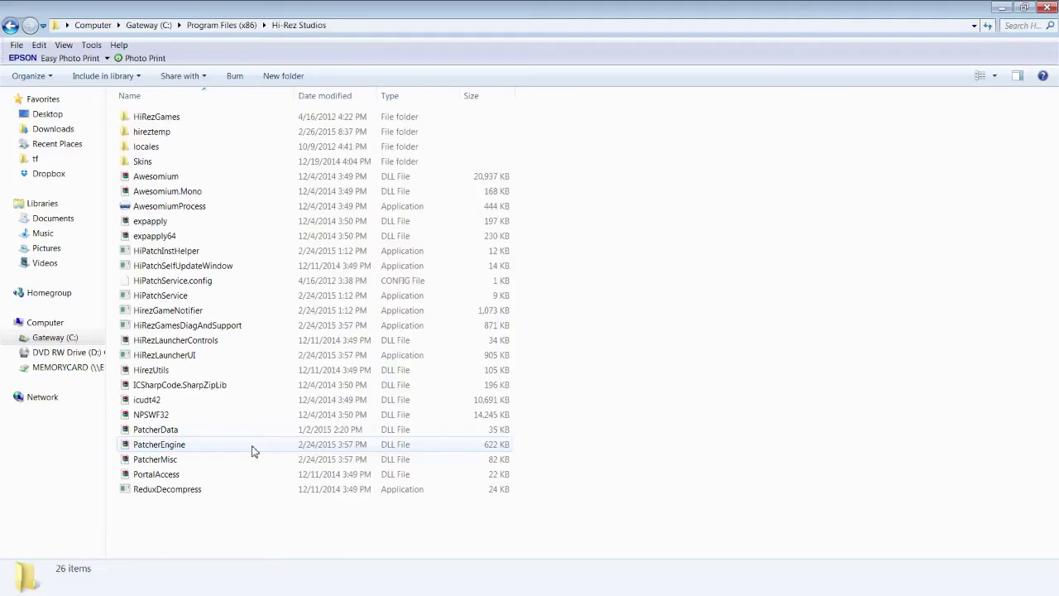
pyautogui.doubleClick(190, 123)
pyautogui.doubleClick(190, 123)
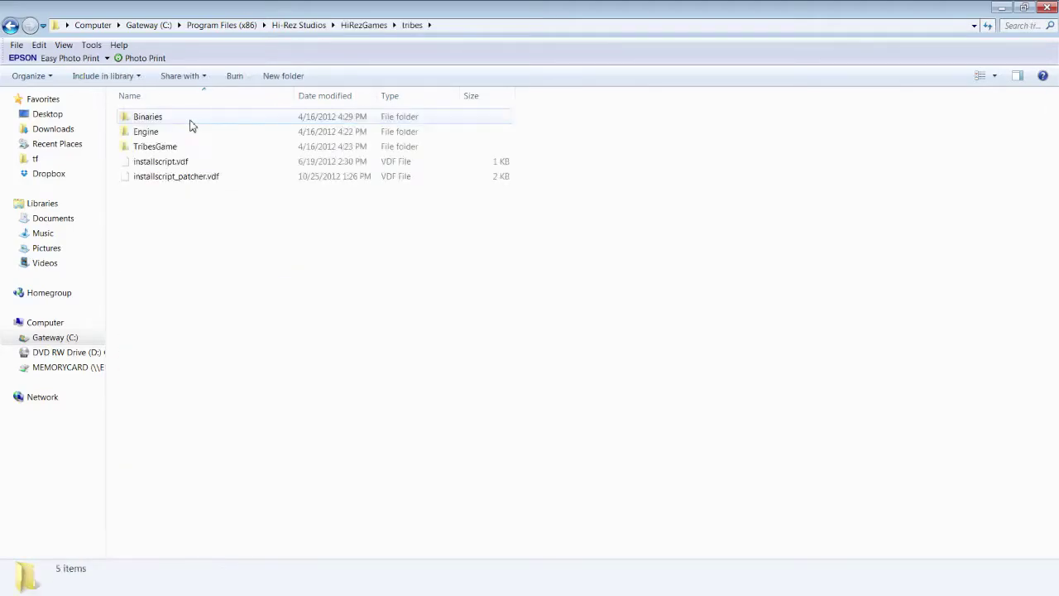
pyautogui.doubleClick(189, 123)
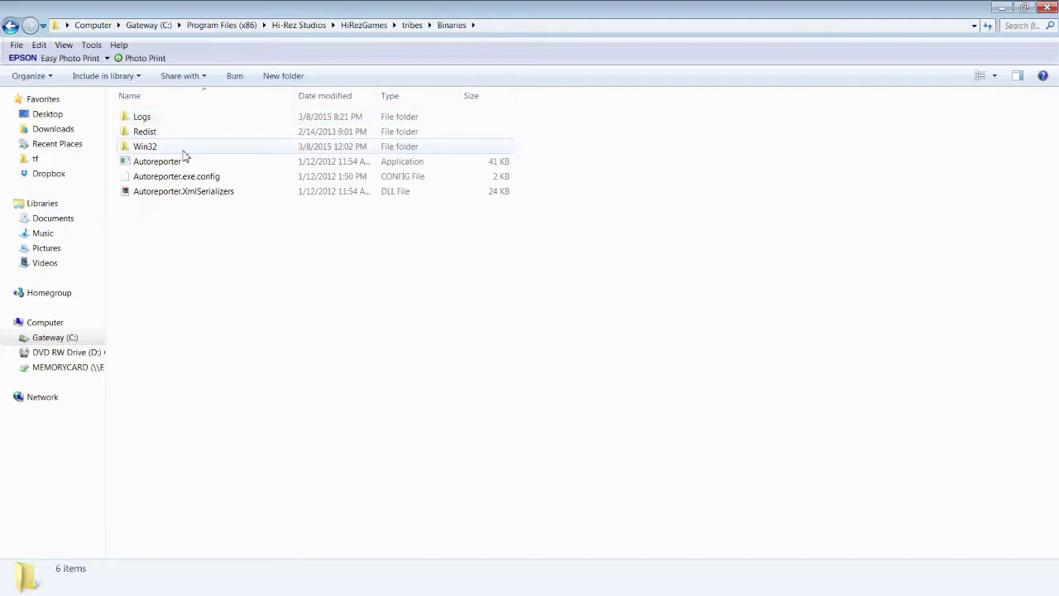
pyautogui.doubleClick(184, 150)
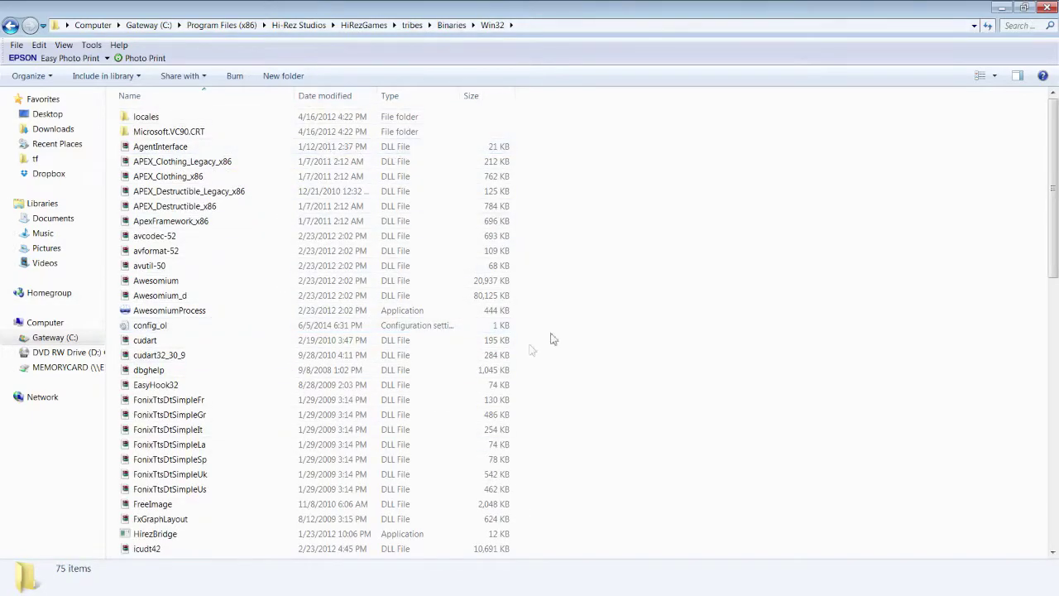
# Snap Win32 beside WinRAR and drag config_ol.ini from REGULAR.zip into it.
pyautogui.click(198, 328)
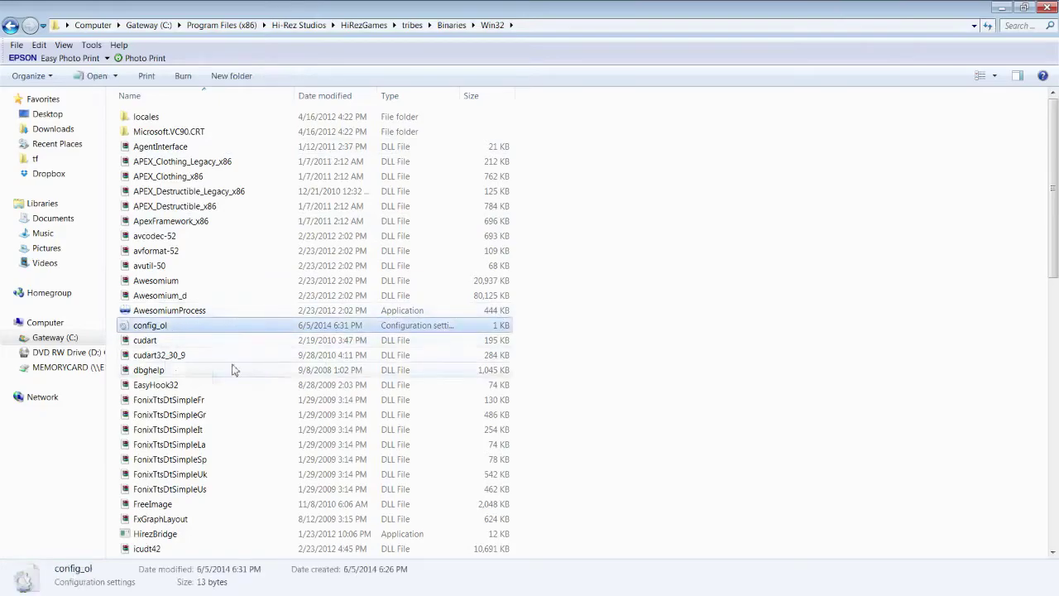
pyautogui.press('super+Right')
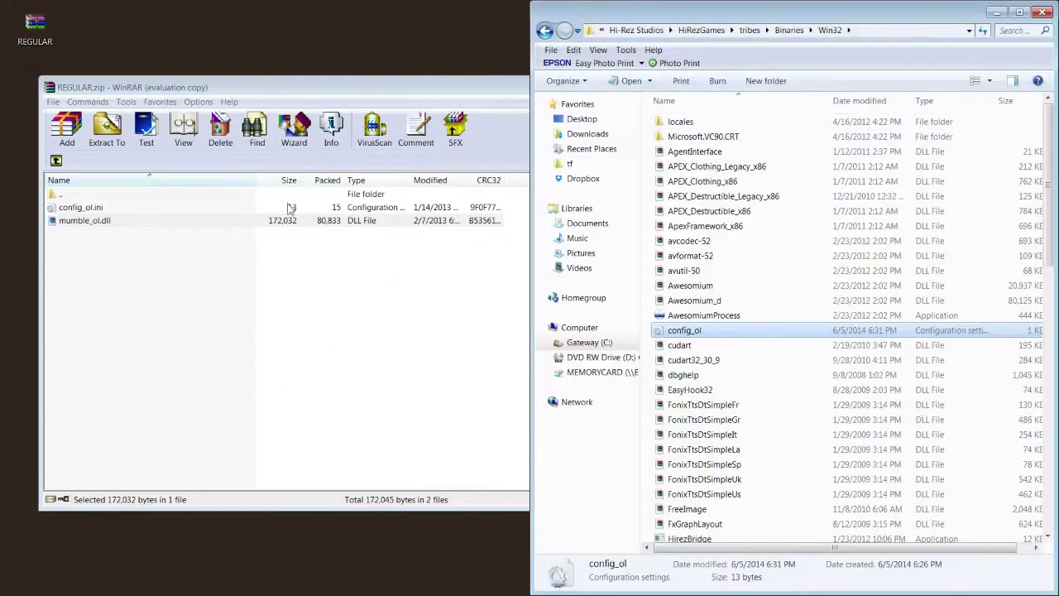
pyautogui.click(132, 208)
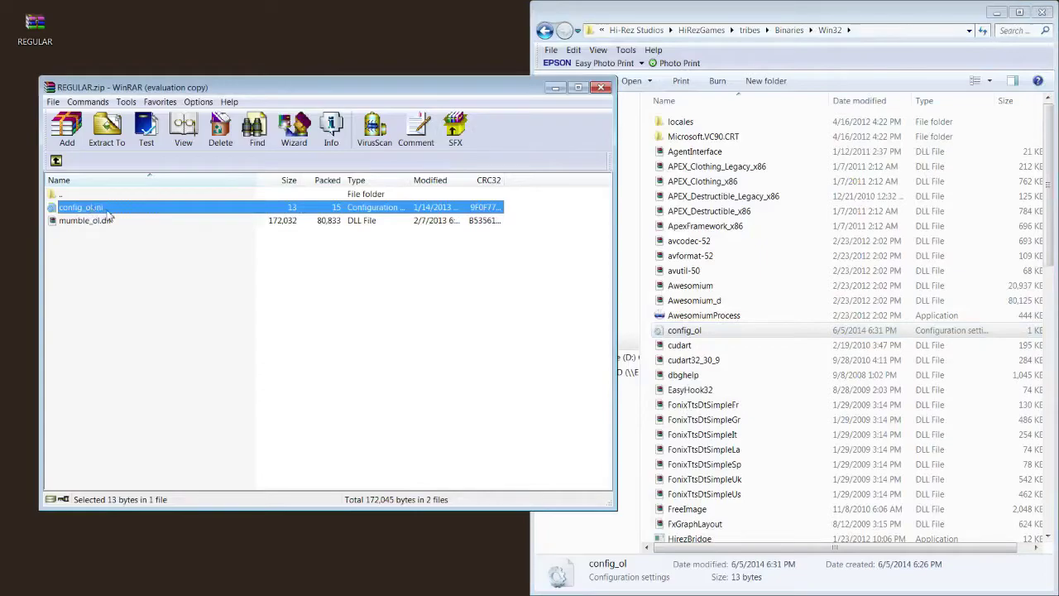
pyautogui.hotkey('alt', 'Tab')
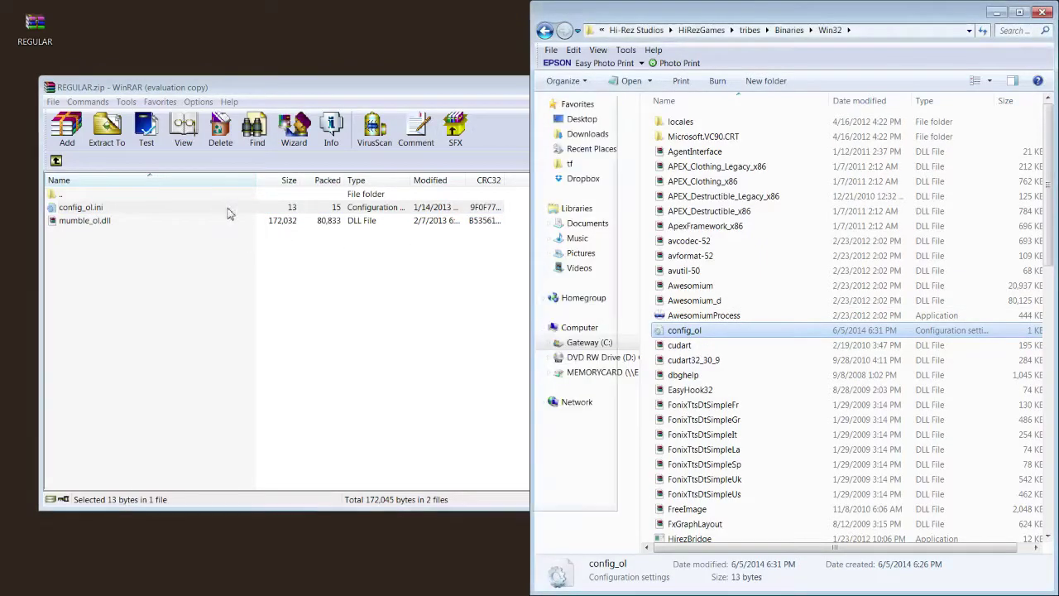
pyautogui.moveTo(229, 208); pyautogui.dragTo(780, 334)
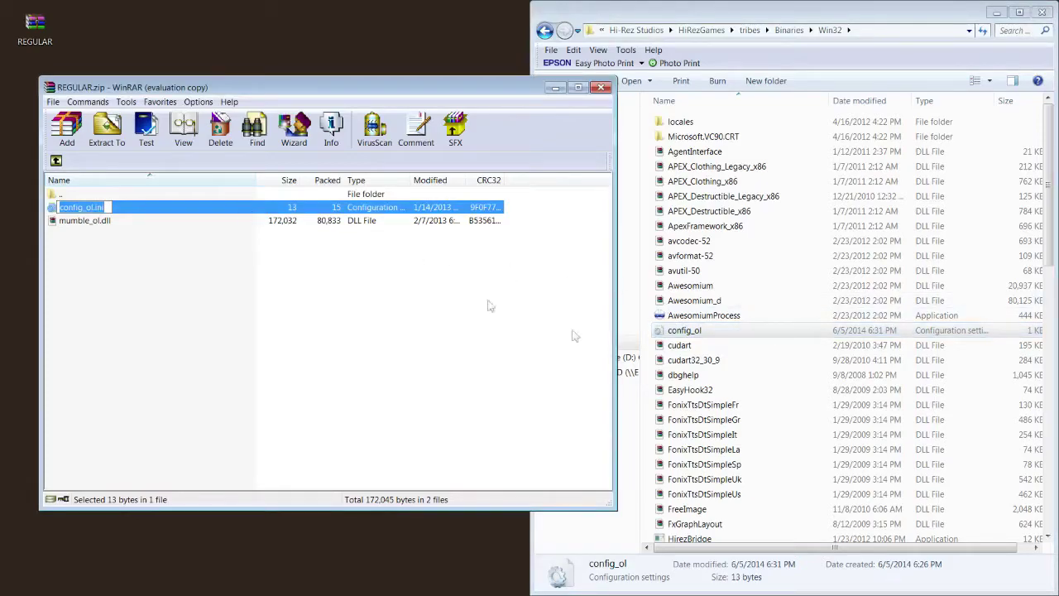
# Inspect the xhair1 through xhair4 crosshair PNGs at the bottom of Win32.
pyautogui.click(748, 22)
pyautogui.scroll(-20, 790, 414)
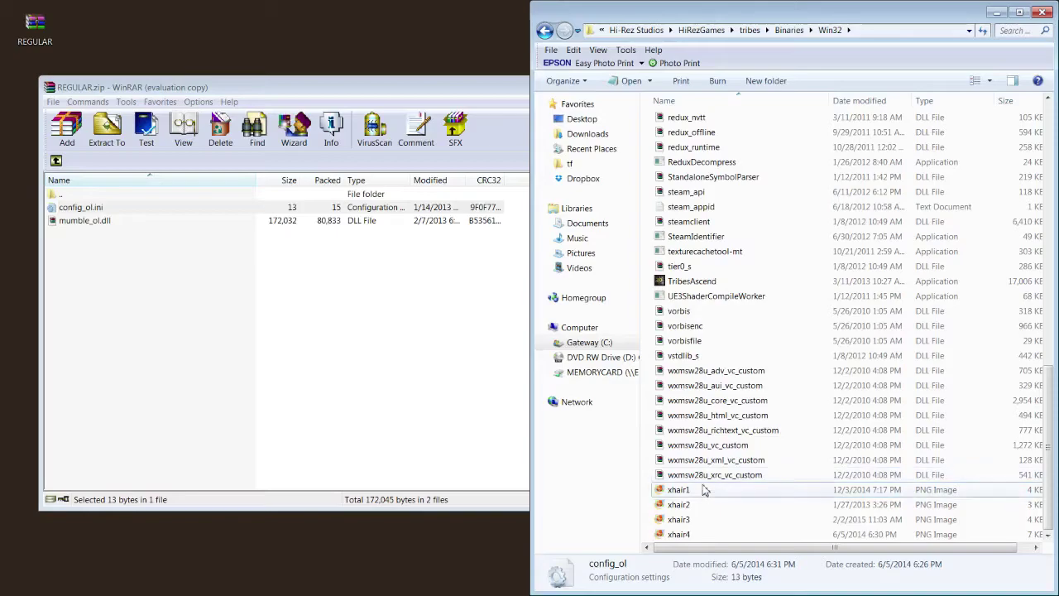
pyautogui.click(703, 491)
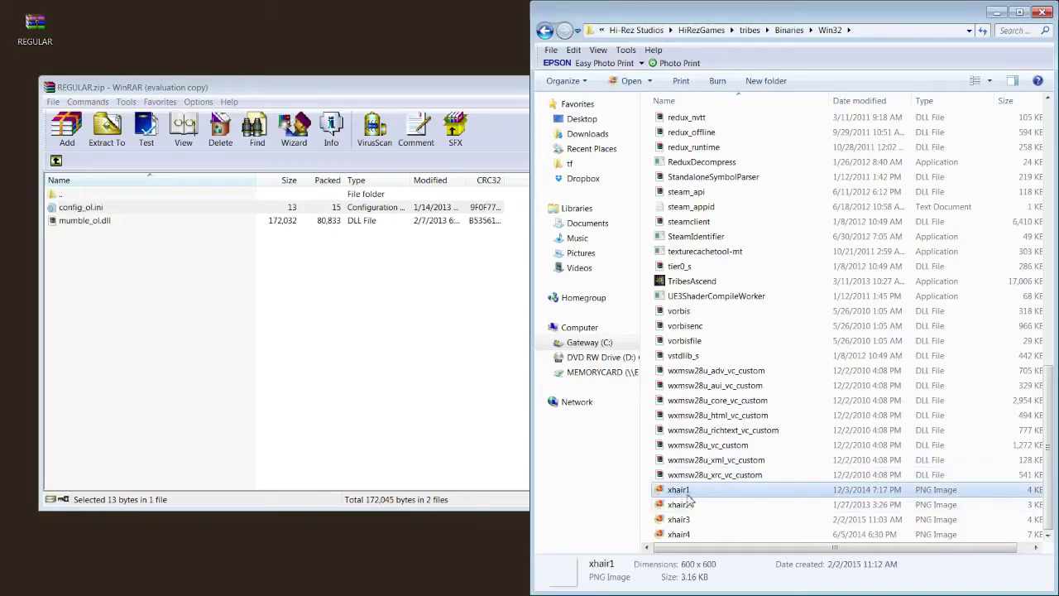
pyautogui.click(702, 506)
pyautogui.click(704, 521)
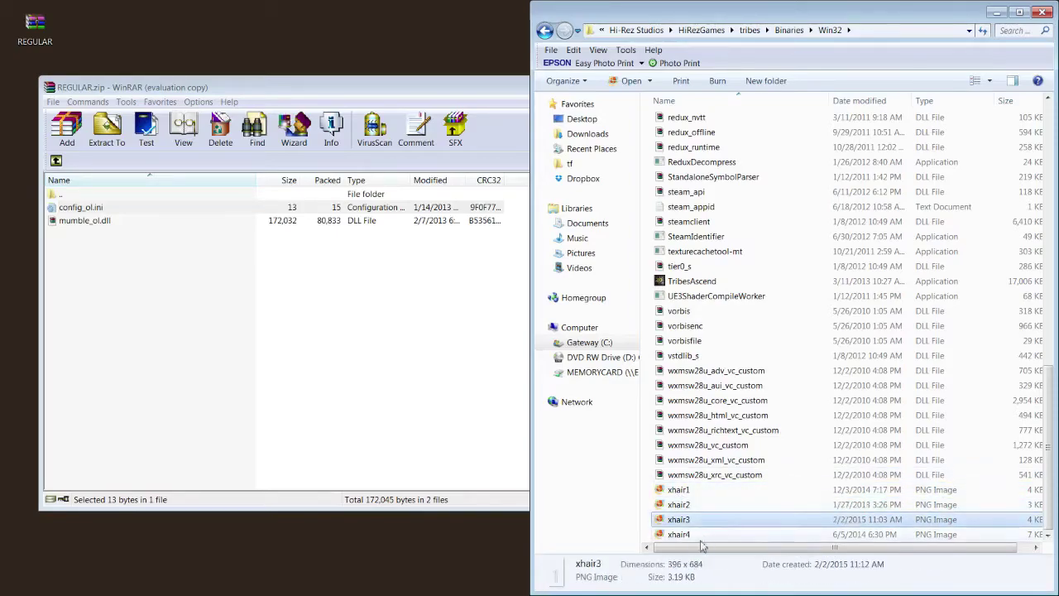
pyautogui.click(700, 534)
pyautogui.click(697, 491)
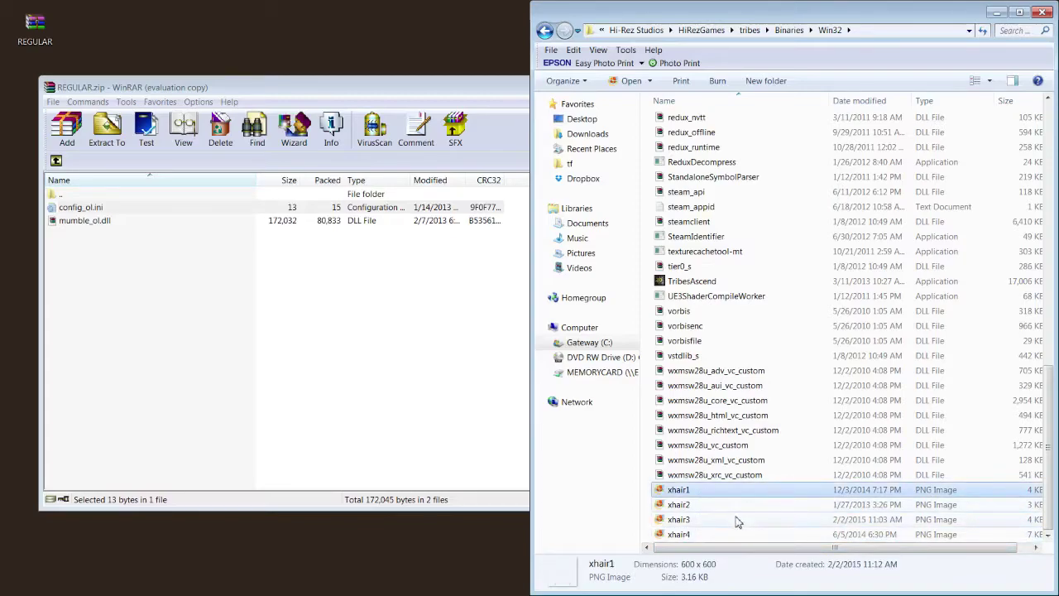
pyautogui.click(703, 505)
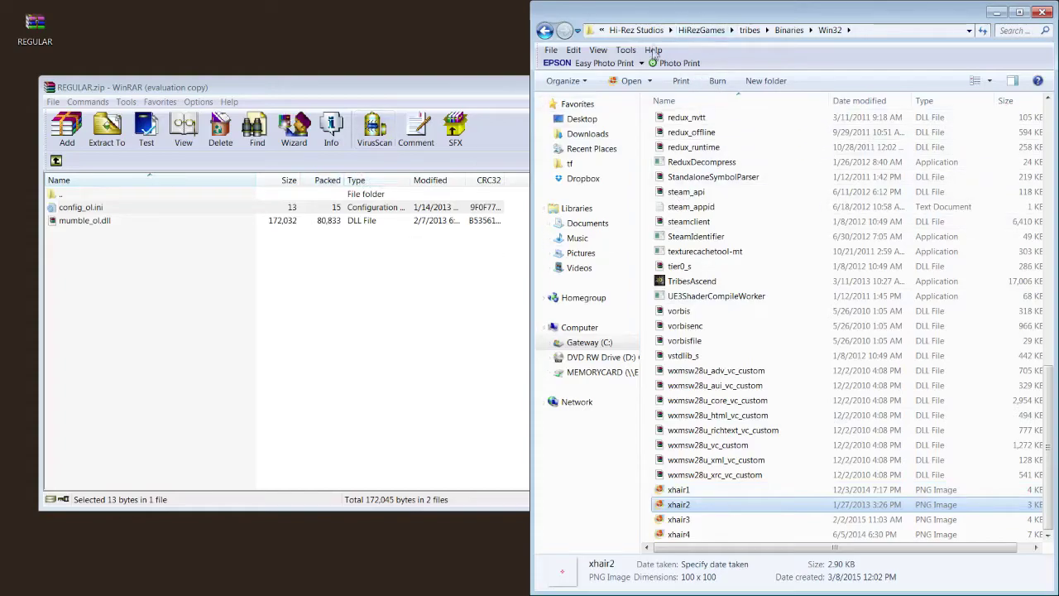
# Go back up to Program Files (x86) and open the Mumble folder.
pyautogui.click(624, 31)
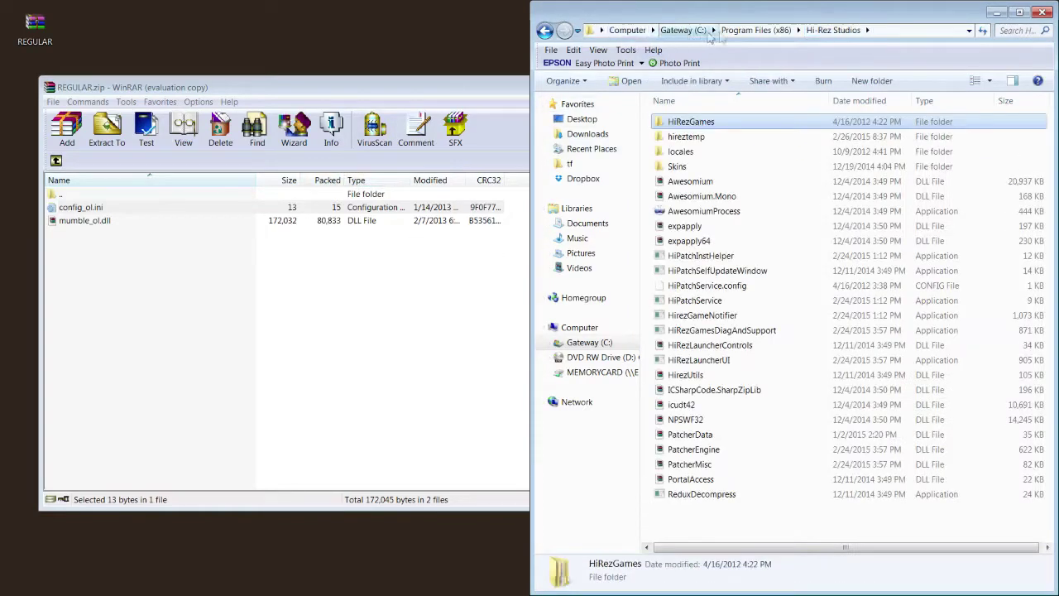
pyautogui.click(725, 31)
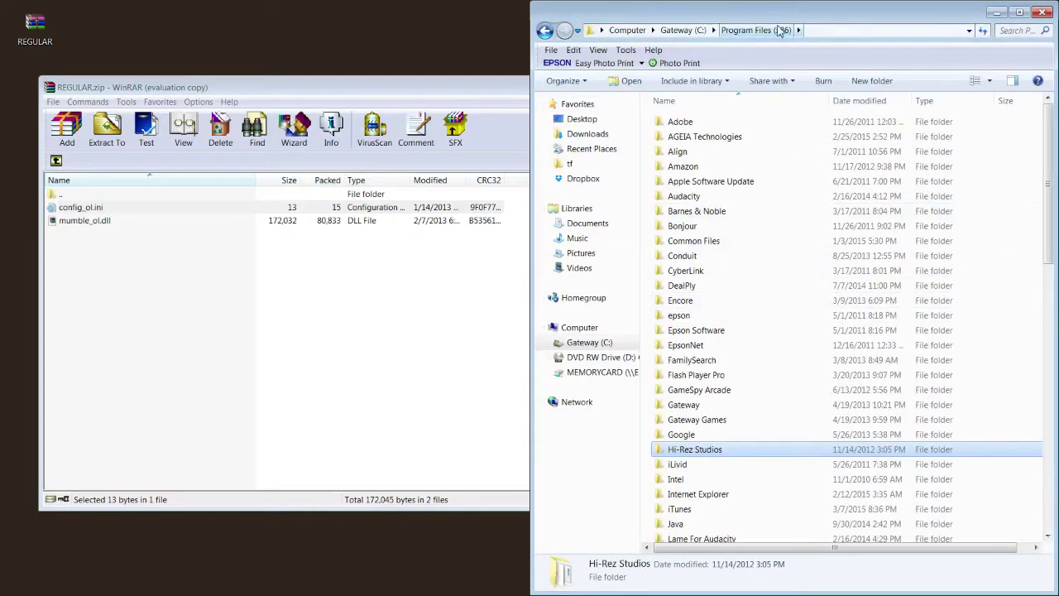
pyautogui.scroll(-4, 787, 338)
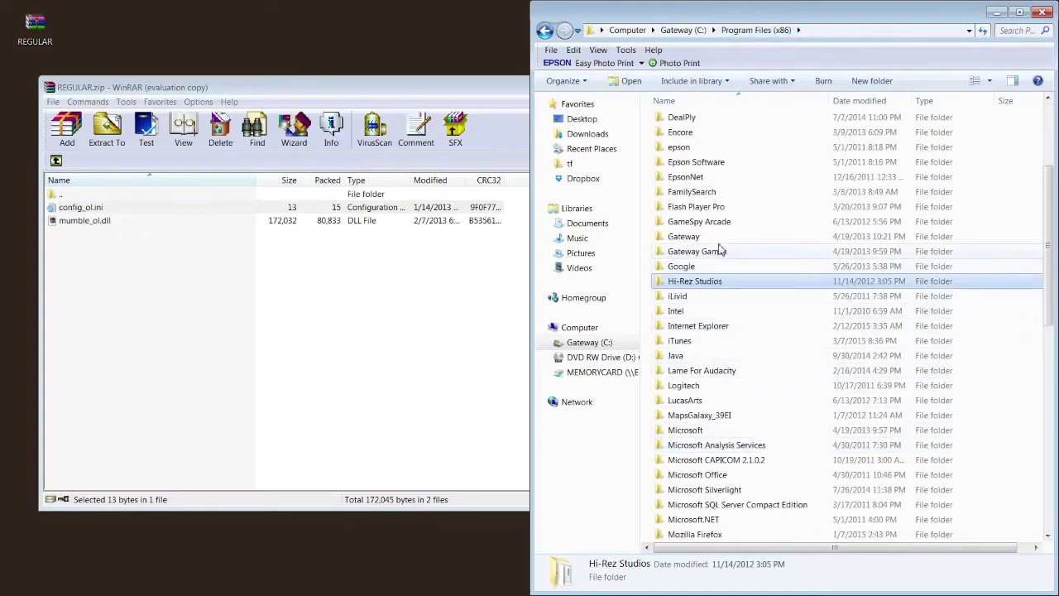
pyautogui.scroll(-6, 720, 251)
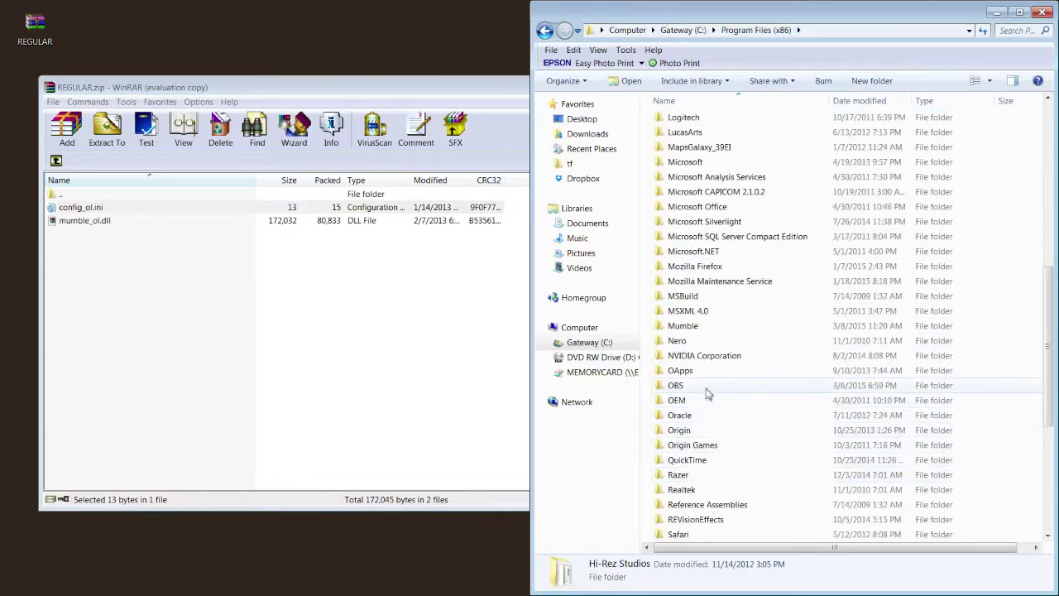
pyautogui.scroll(-2, 710, 395)
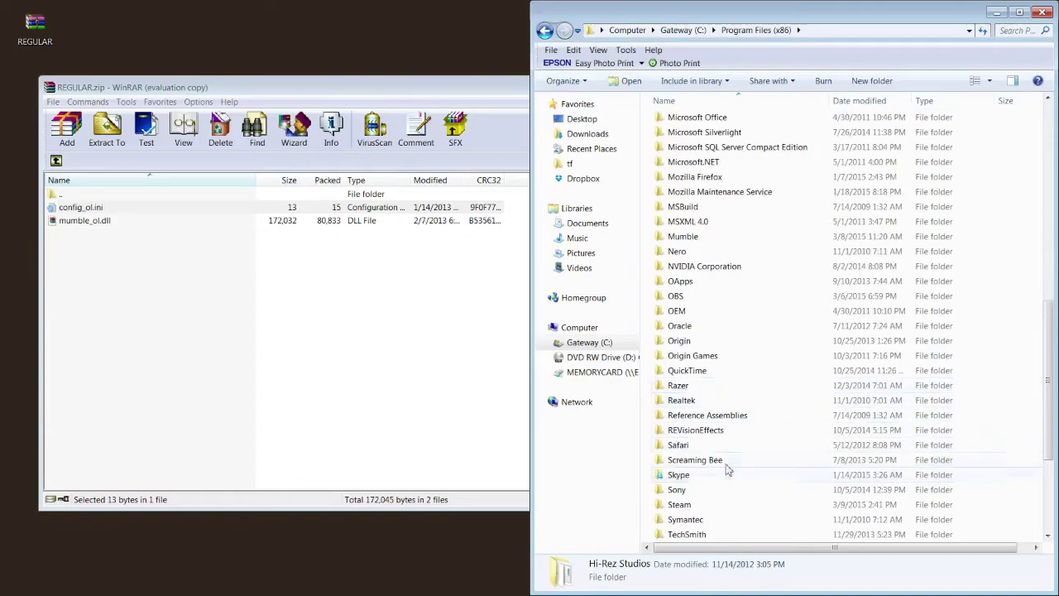
pyautogui.doubleClick(712, 242)
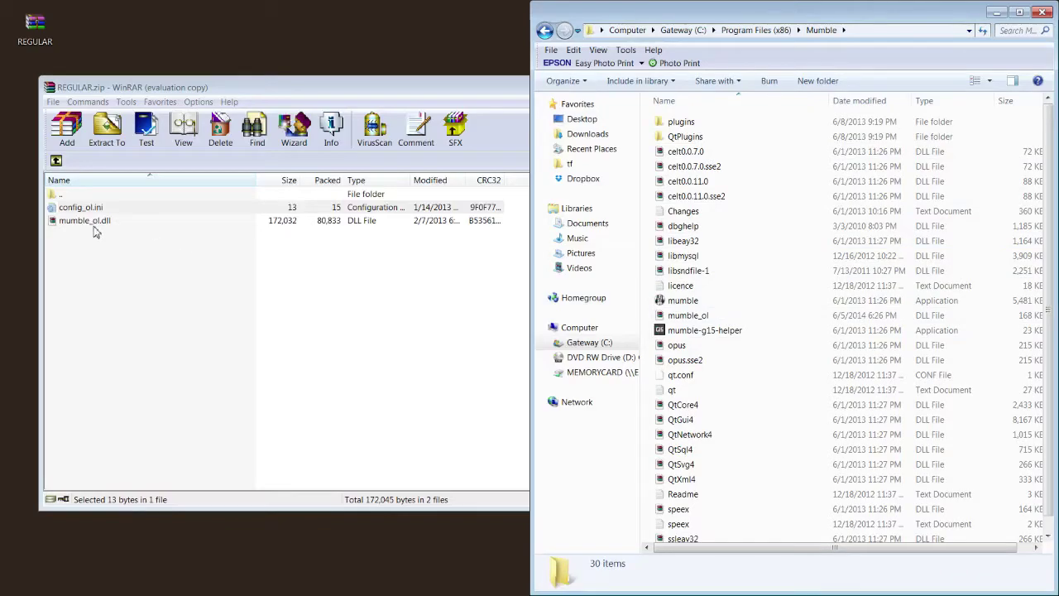
# Compare the archive's mumble_ol.dll with Mumble's installed mumble_ol and bring up its file actions.
pyautogui.click(198, 225)
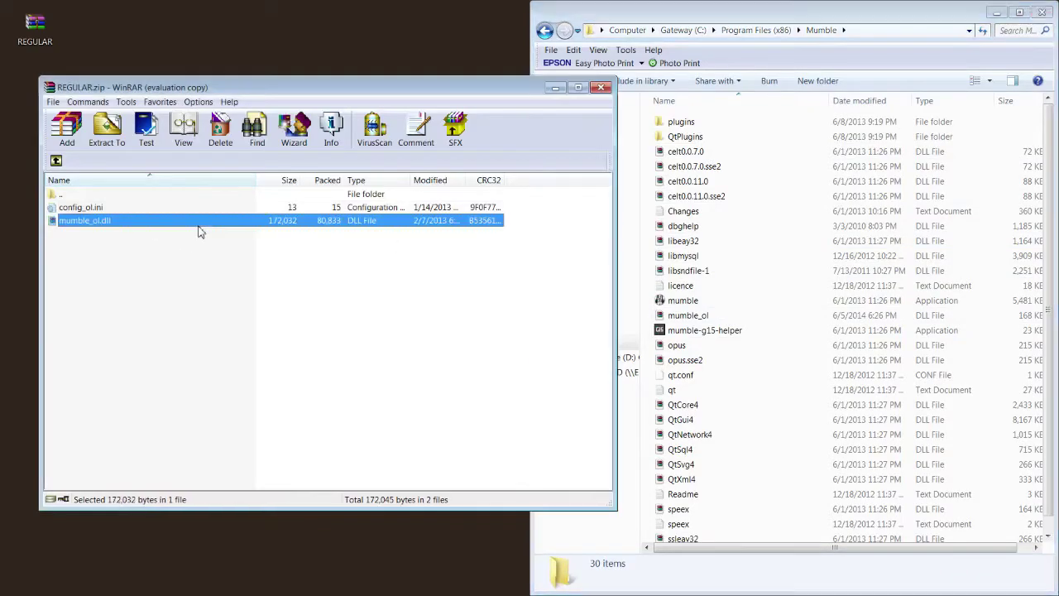
pyautogui.click(739, 316)
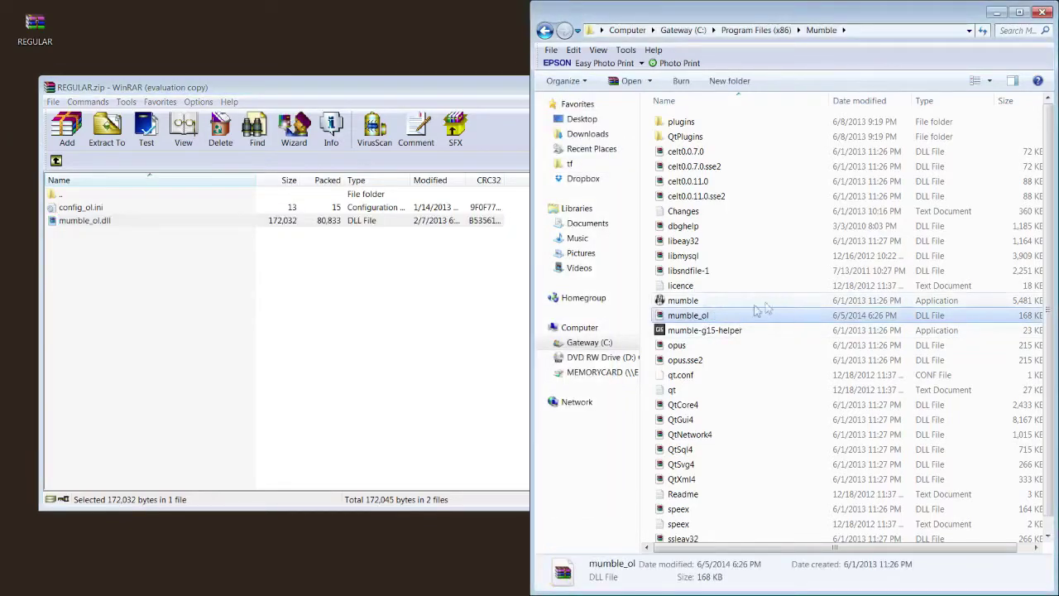
pyautogui.rightClick(712, 321)
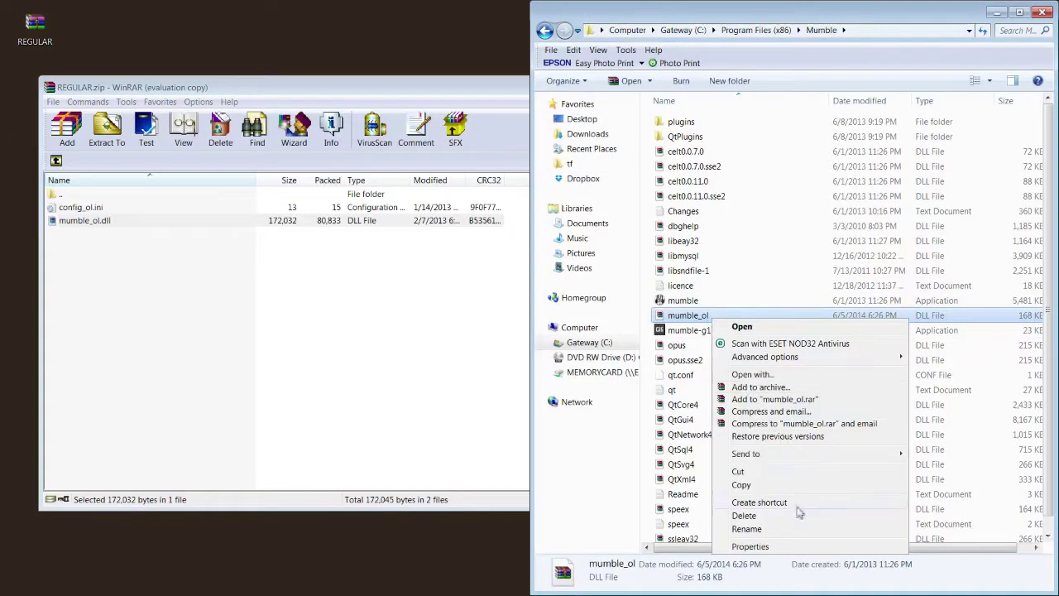
# Cancel the rename so mumble_ol keeps its name, then return to Program Files (x86).
pyautogui.click(735, 316)
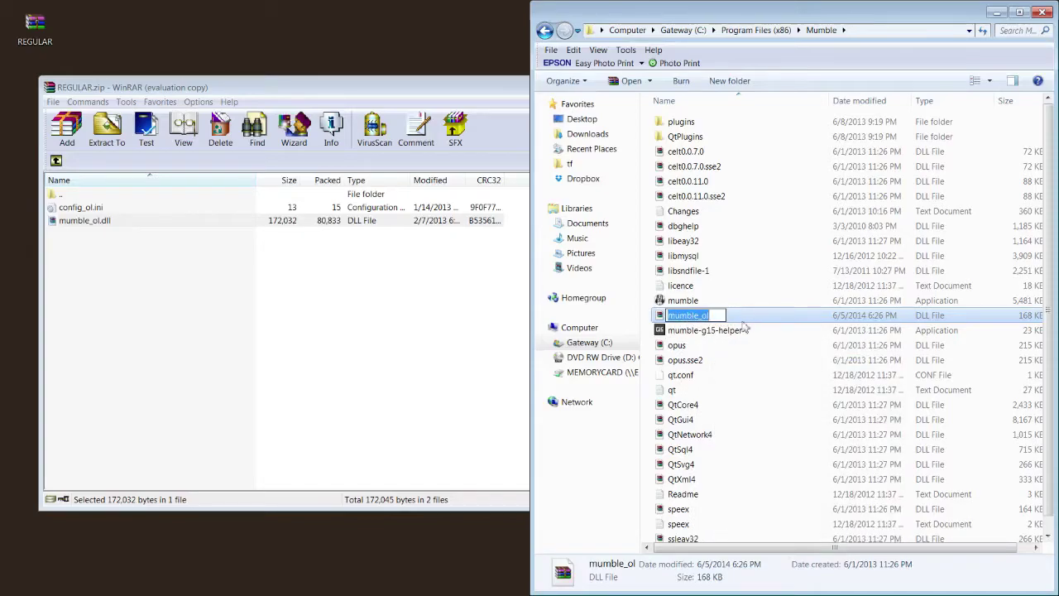
pyautogui.press('Escape')
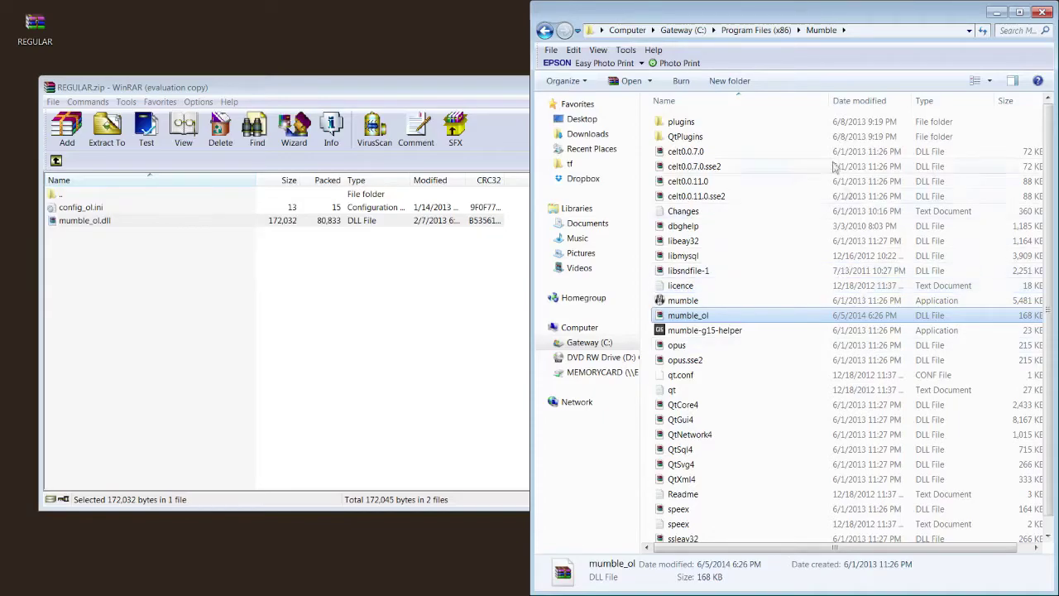
pyautogui.click(754, 31)
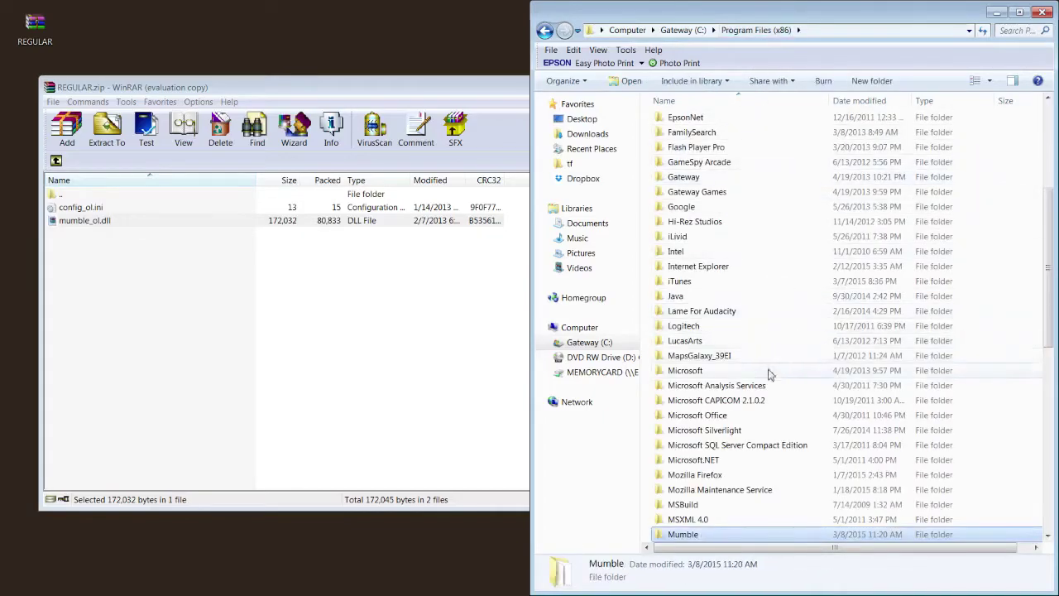
# Open Steam > steamapps > common > Tribes > Binaries > Win32.
pyautogui.scroll(-4, 765, 389)
pyautogui.scroll(-3, 762, 430)
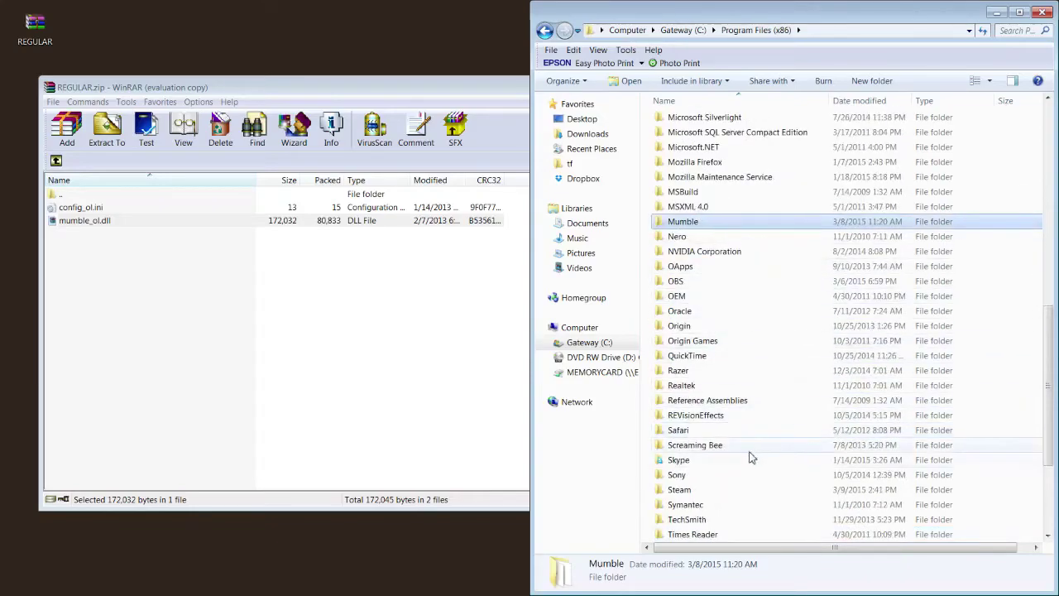
pyautogui.doubleClick(712, 489)
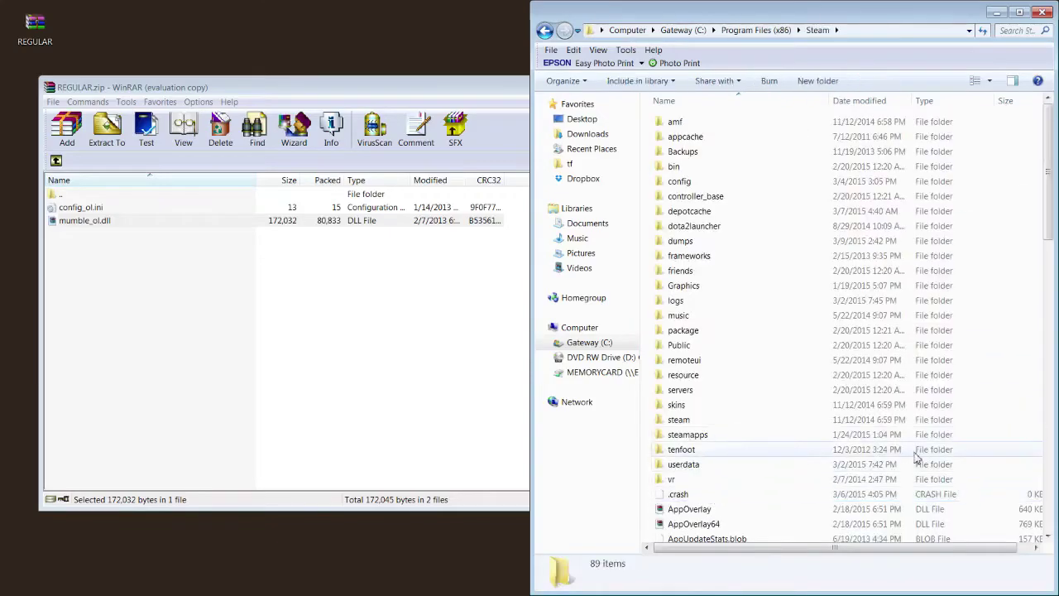
pyautogui.doubleClick(755, 436)
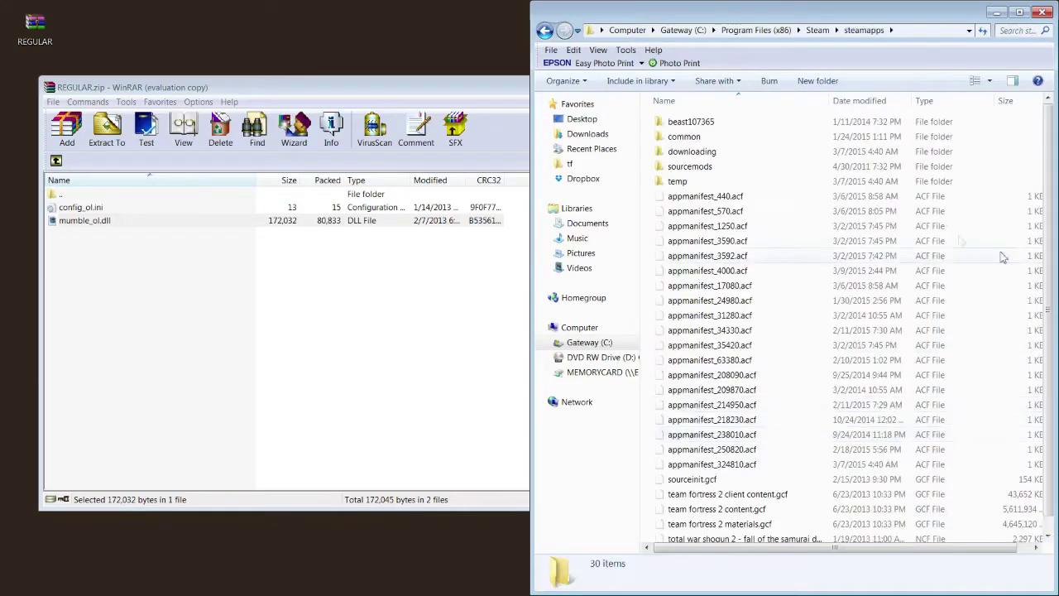
pyautogui.click(736, 141)
pyautogui.doubleClick(735, 141)
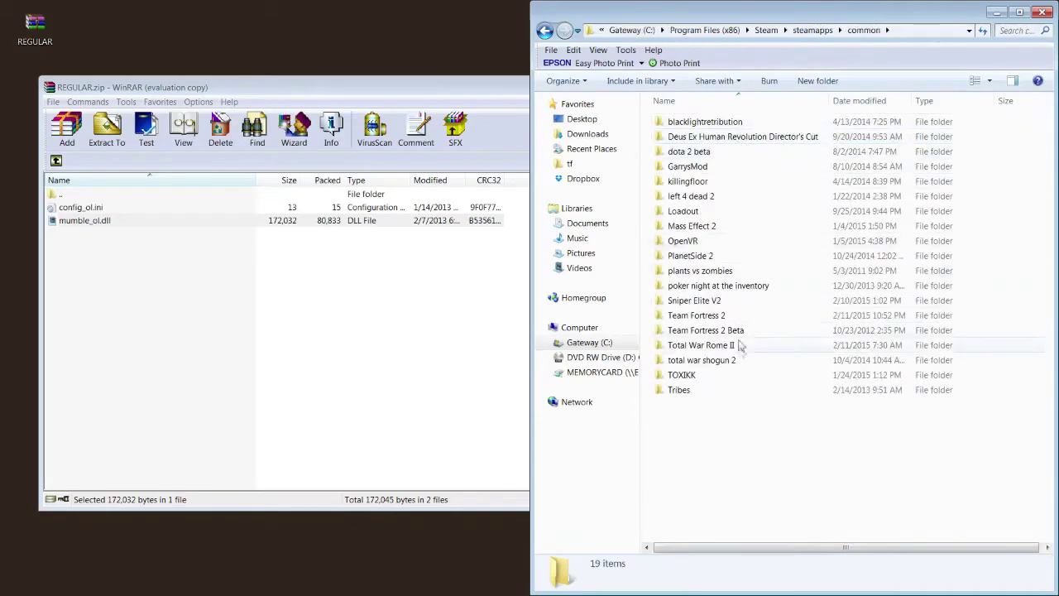
pyautogui.doubleClick(739, 384)
pyautogui.click(701, 124)
pyautogui.doubleClick(701, 124)
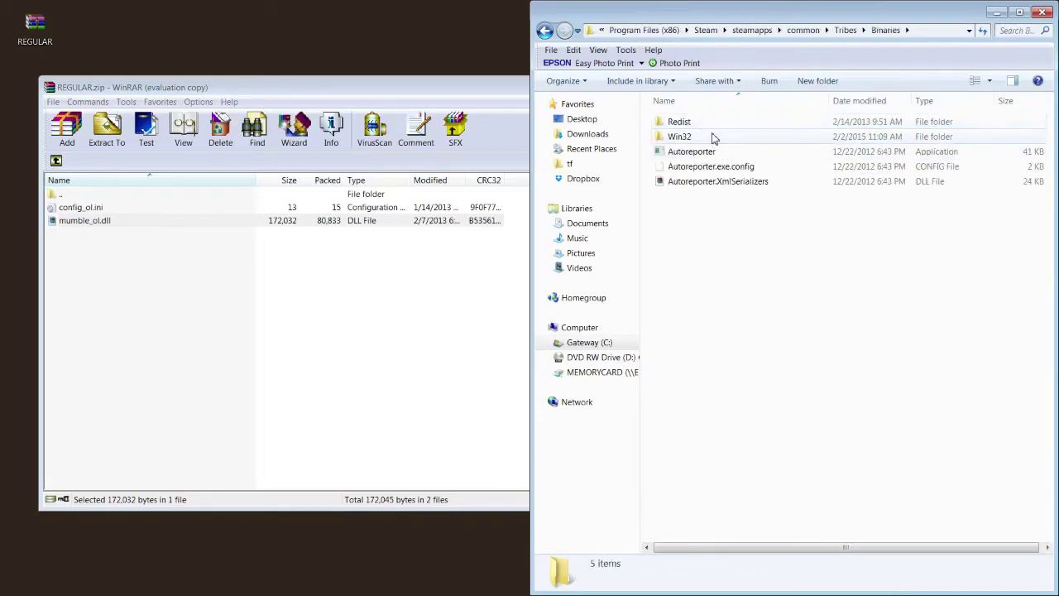
pyautogui.doubleClick(715, 137)
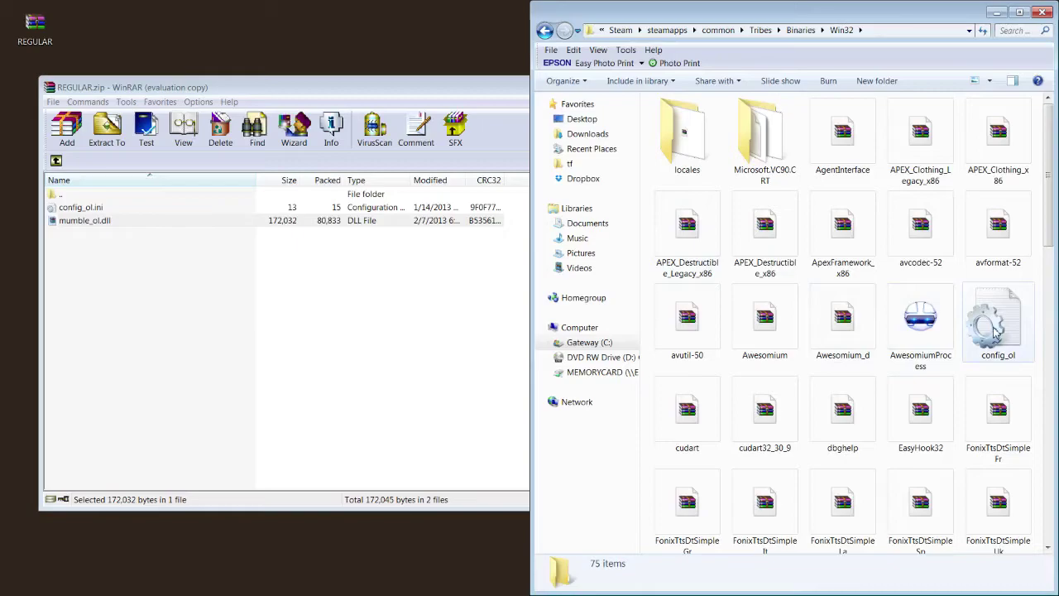
# Check the xhair1 and xhair2 images, go back two folders, and close Explorer.
pyautogui.scroll(-10, 996, 372)
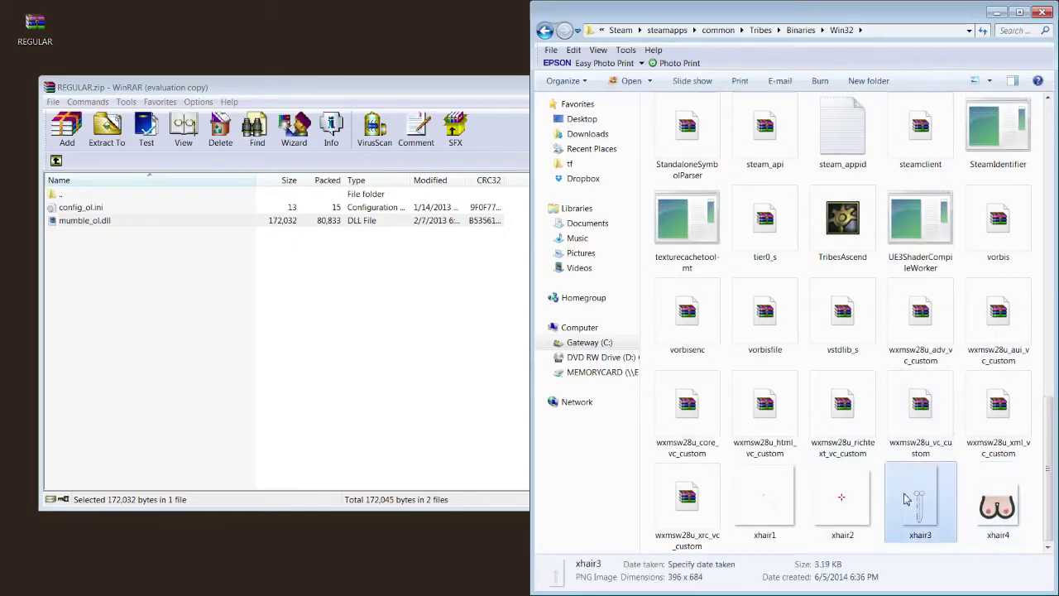
pyautogui.click(842, 500)
pyautogui.click(765, 500)
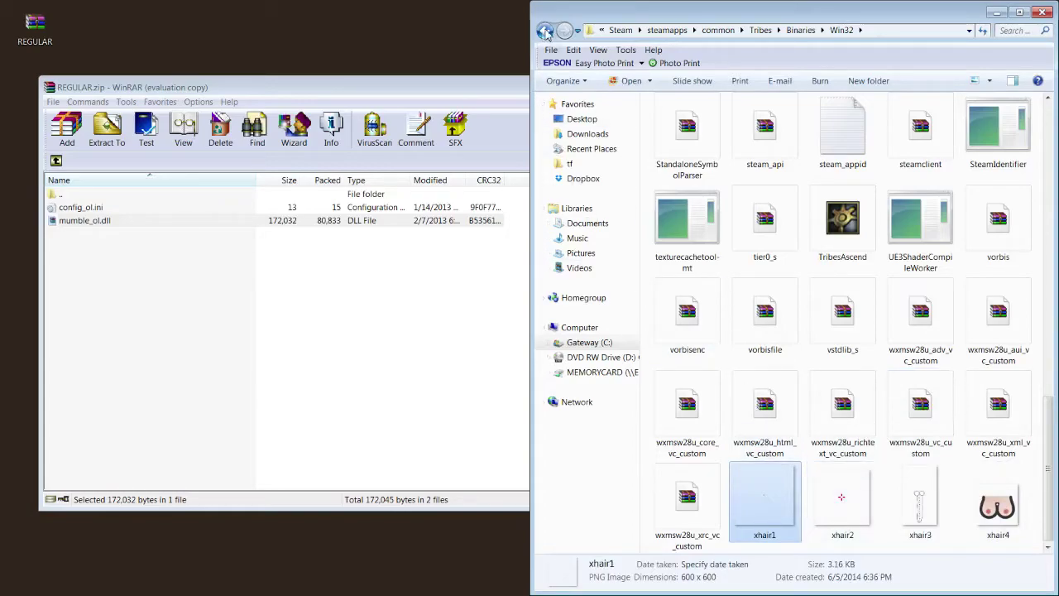
pyautogui.click(545, 32)
pyautogui.click(545, 31)
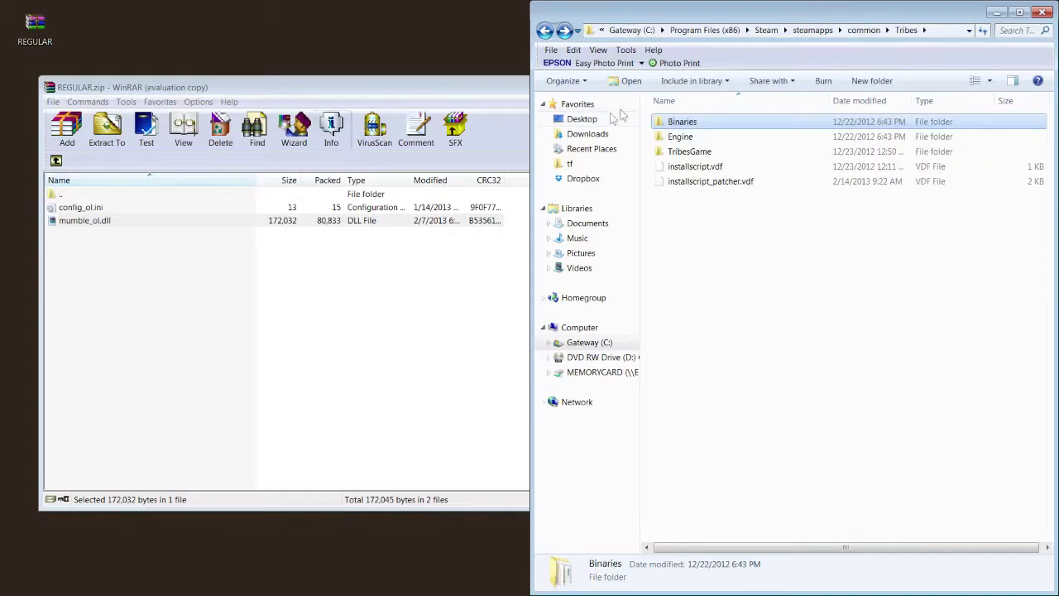
pyautogui.click(1044, 12)
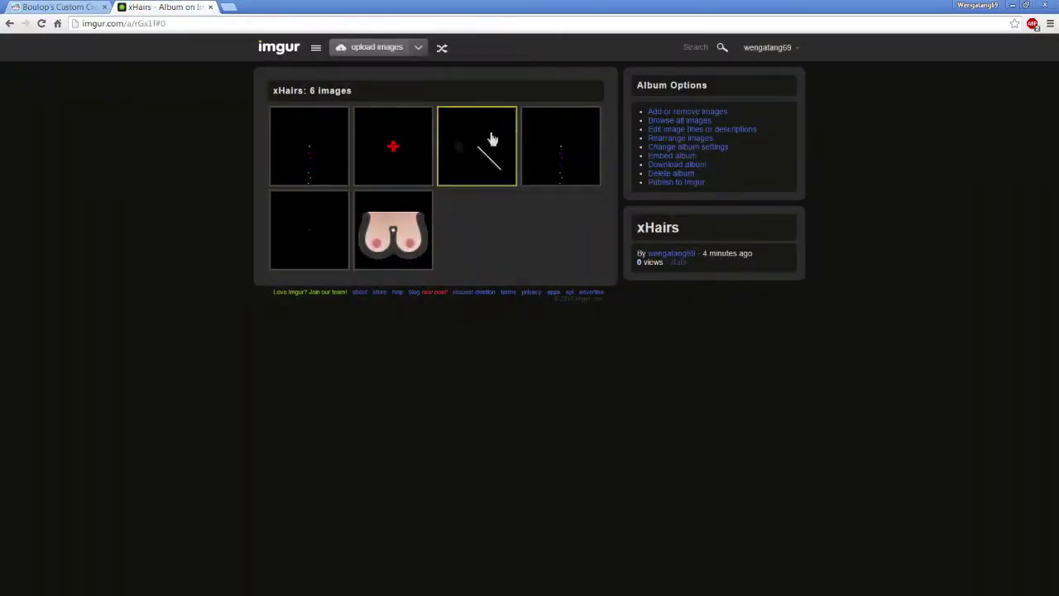
# View the first, second, third and fifth xHairs crosshairs full-size, then flip to Reddit and back.
pyautogui.click(310, 154)
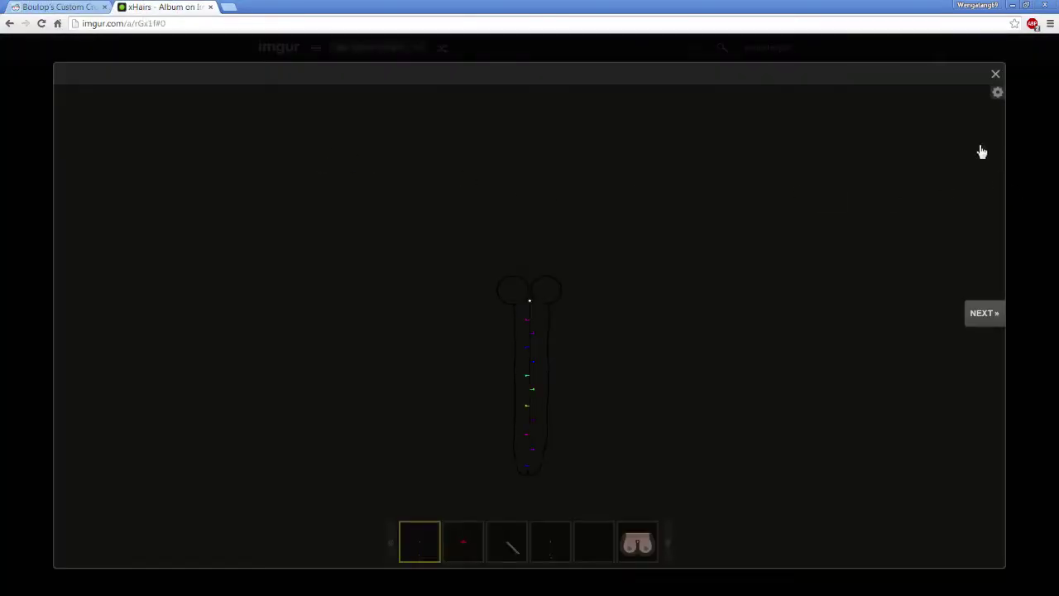
pyautogui.click(995, 75)
pyautogui.click(424, 165)
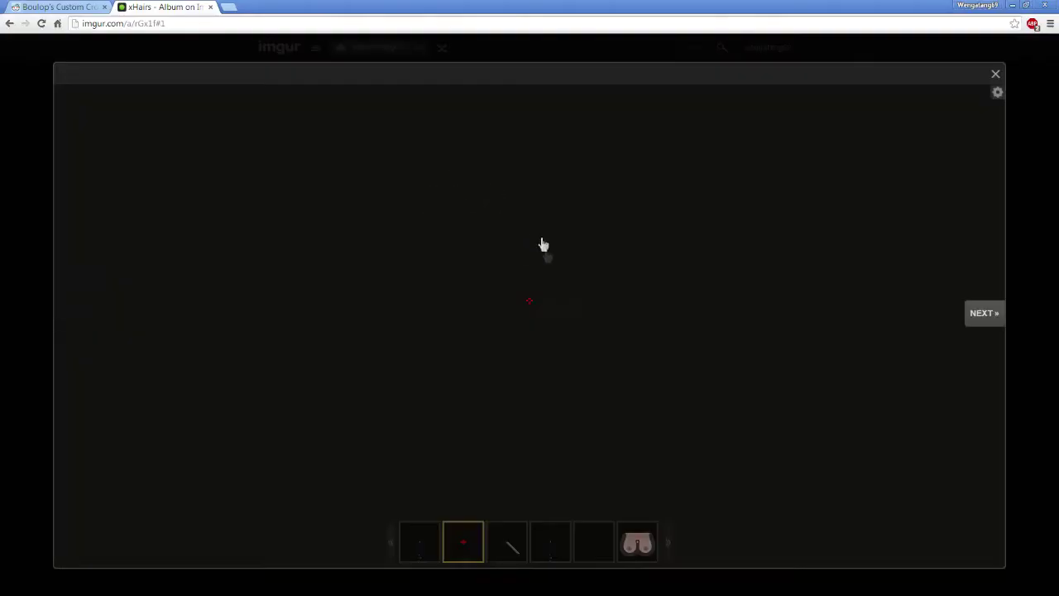
pyautogui.click(995, 74)
pyautogui.click(472, 147)
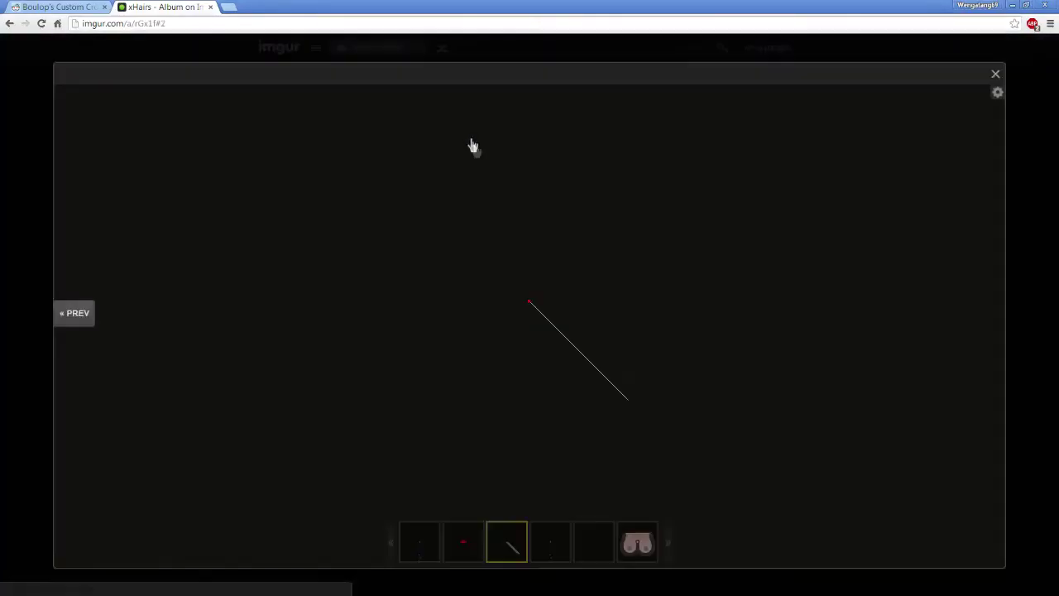
pyautogui.click(995, 75)
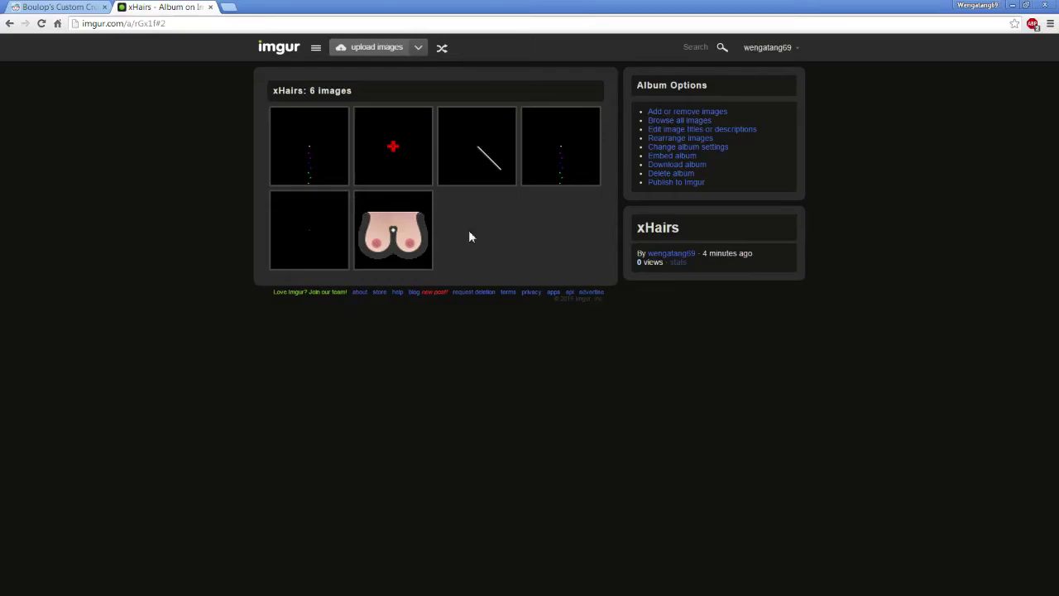
pyautogui.click(294, 241)
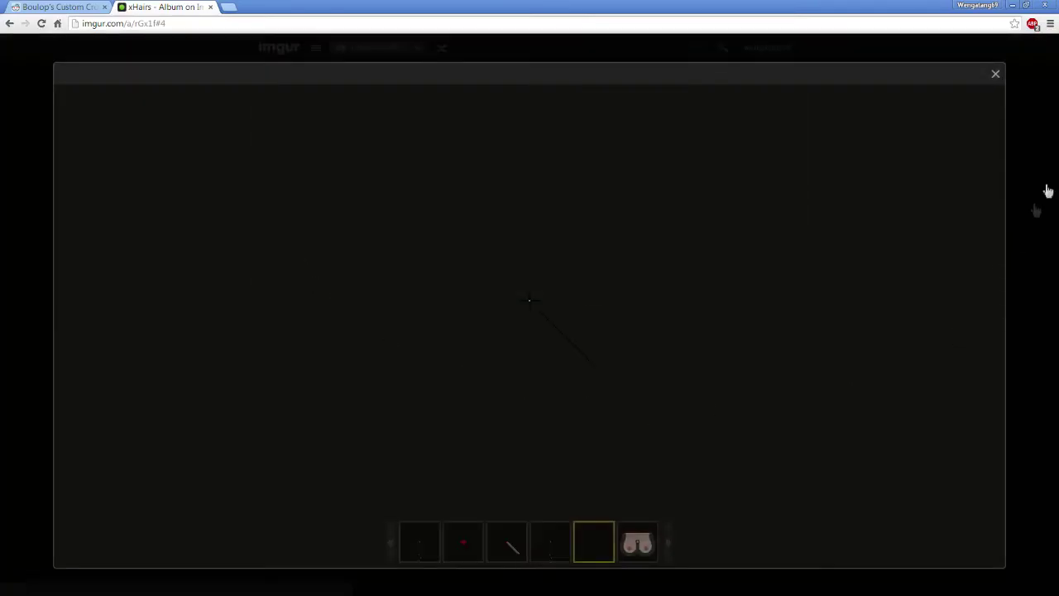
pyautogui.click(996, 76)
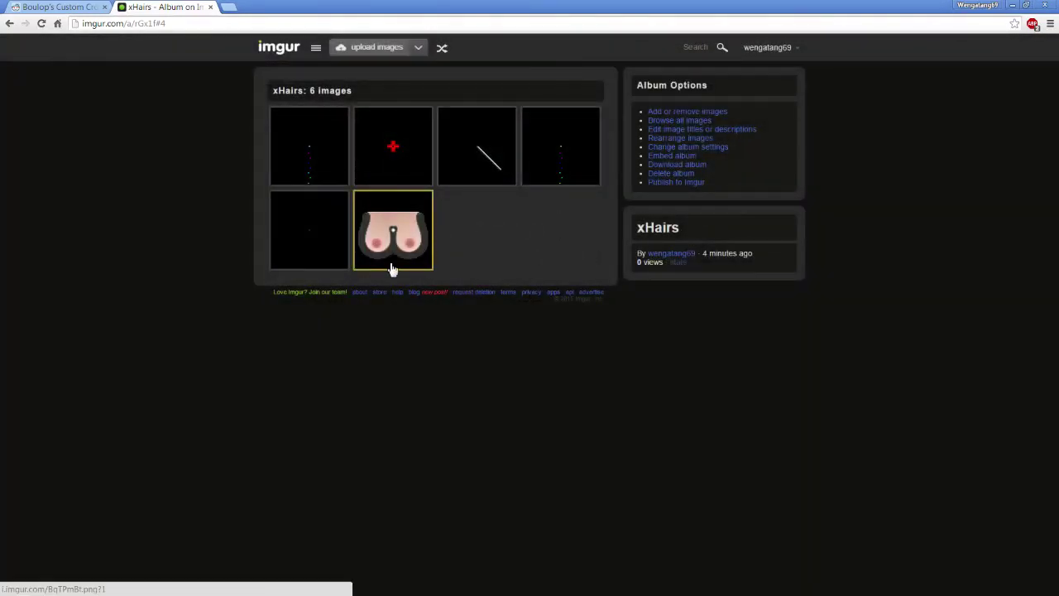
pyautogui.click(58, 6)
pyautogui.click(183, 10)
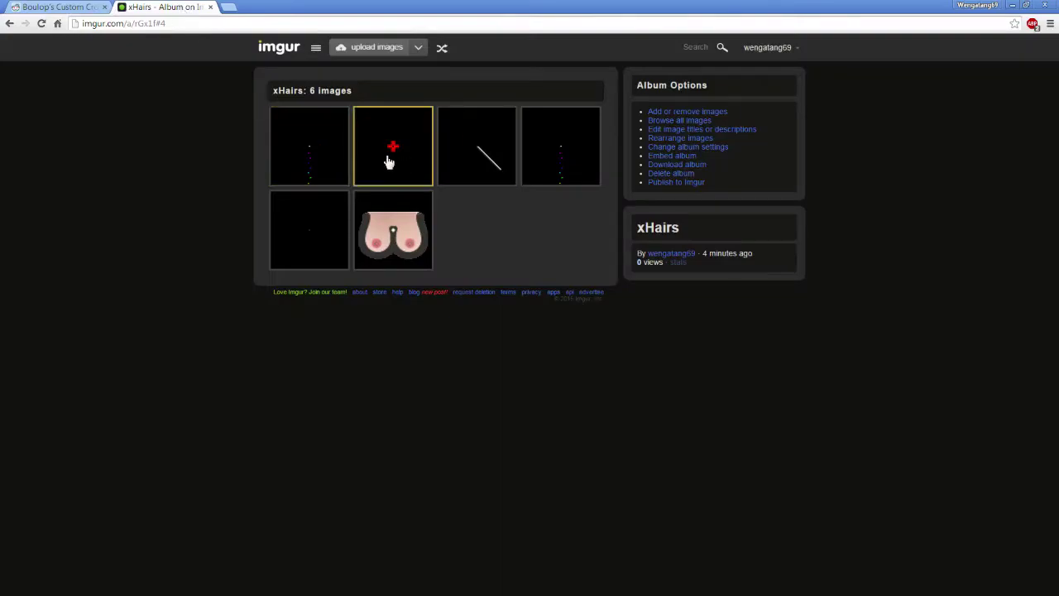